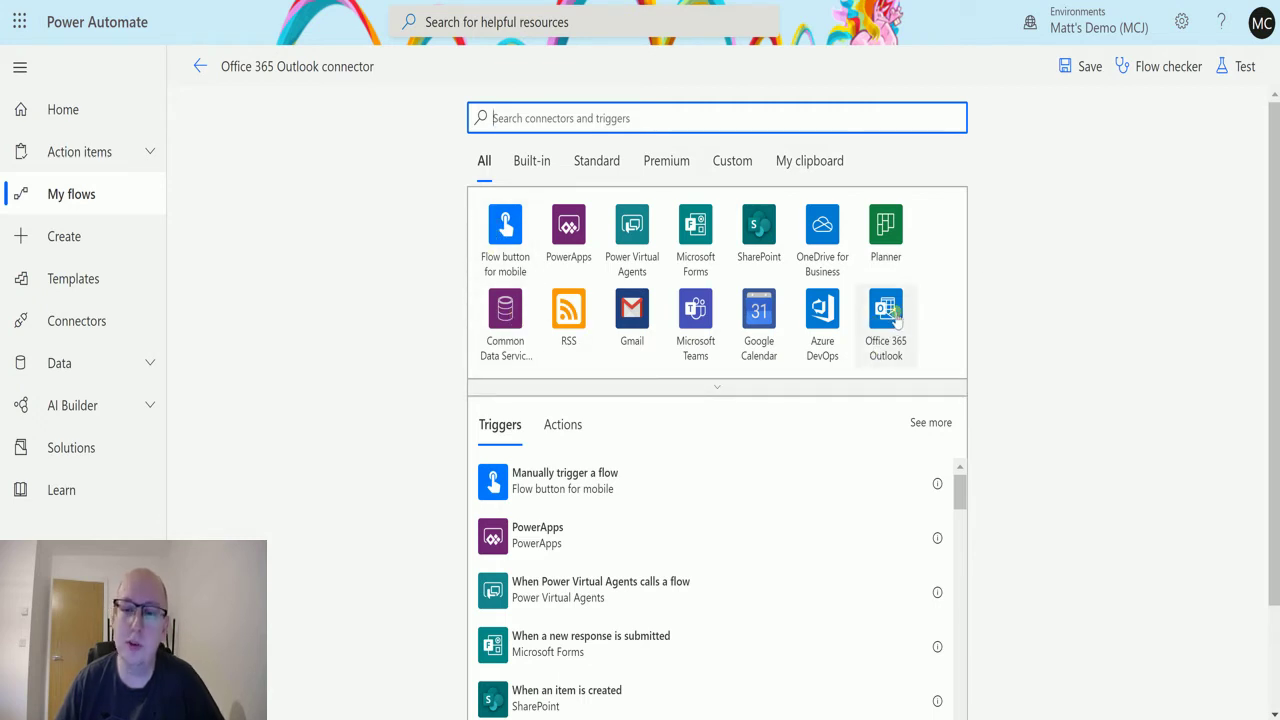
Choose the Office 365 Outlook trigger 'When an event is modified (V3)' to start the flow
left_click(893, 322)
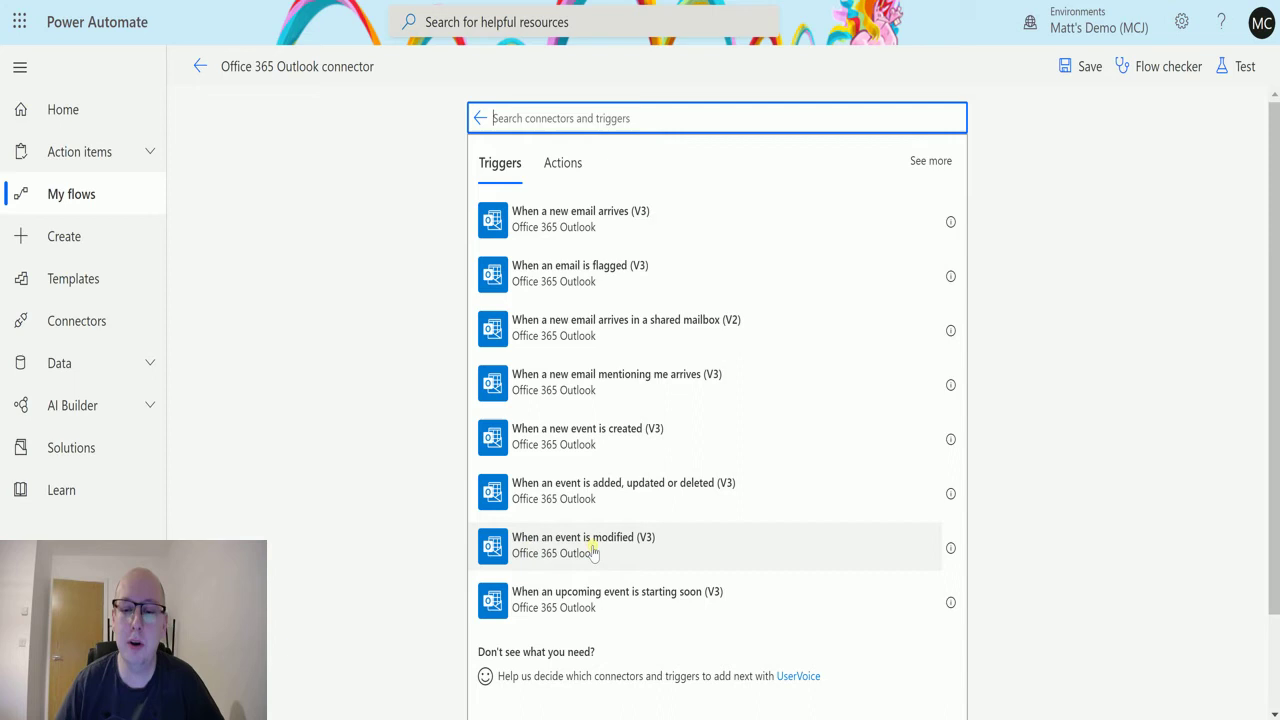
left_click(592, 553)
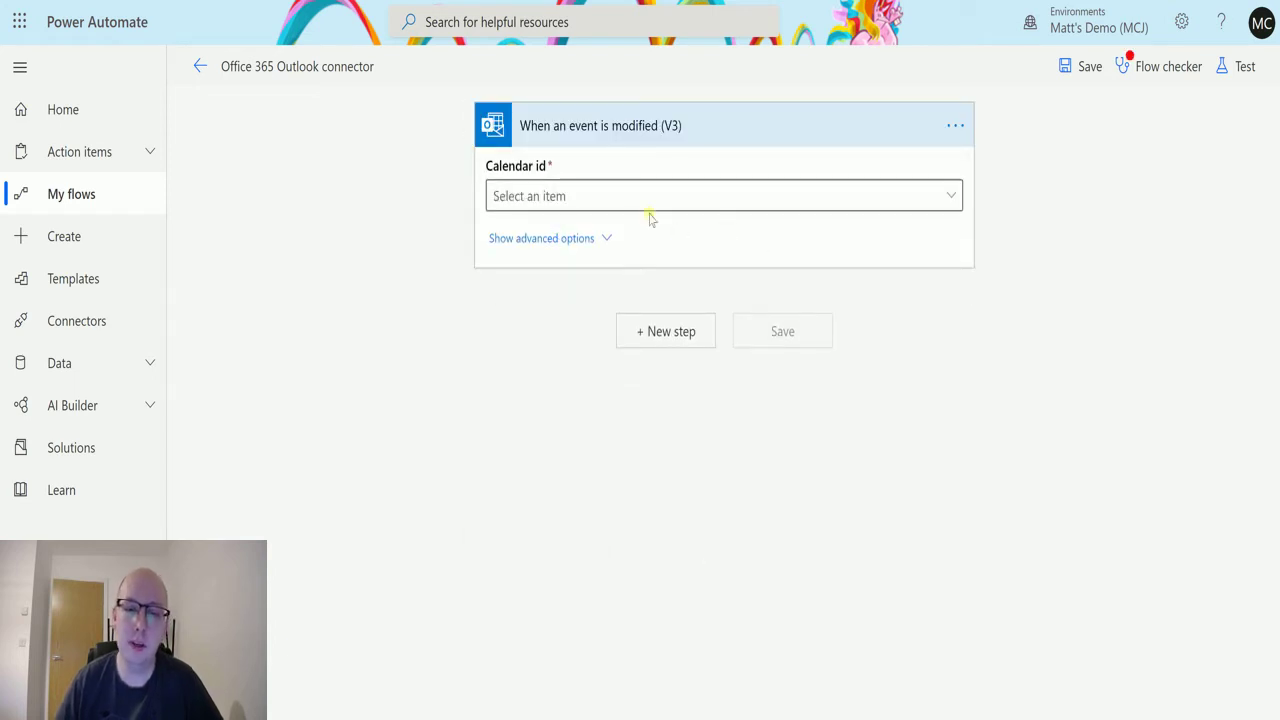
Set the trigger's Calendar id to Calendar
left_click(944, 195)
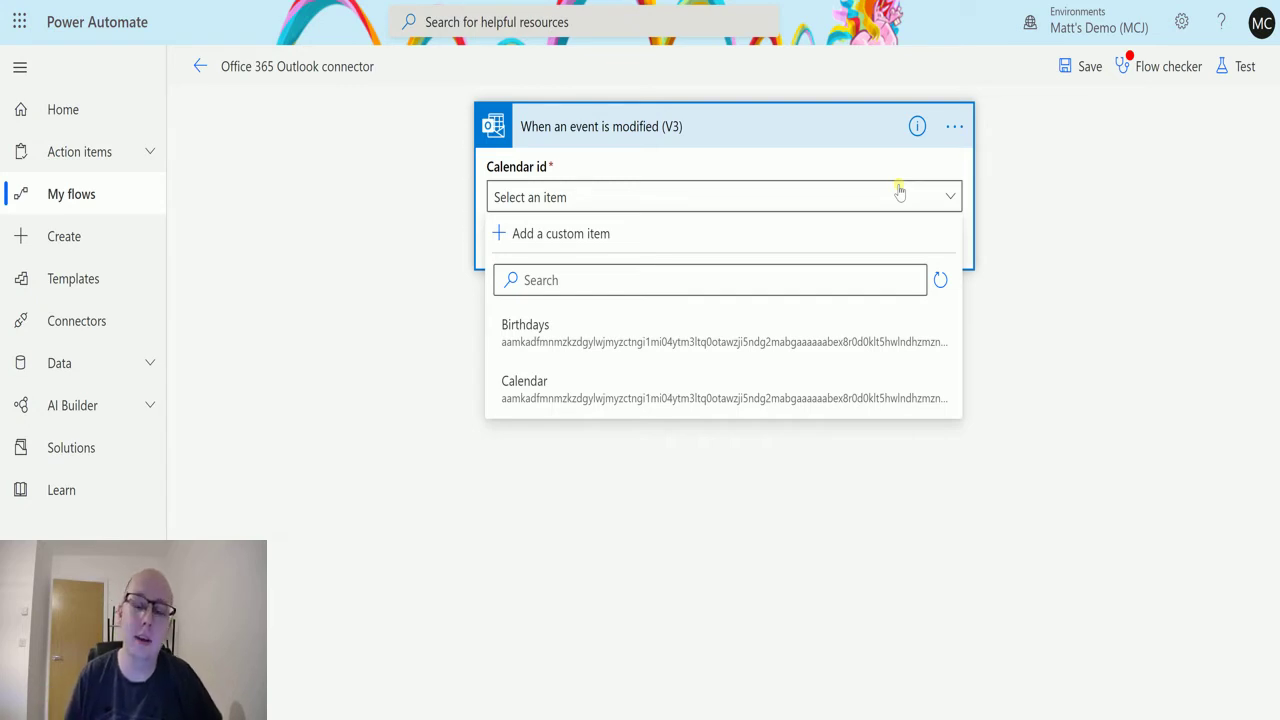
left_click(590, 385)
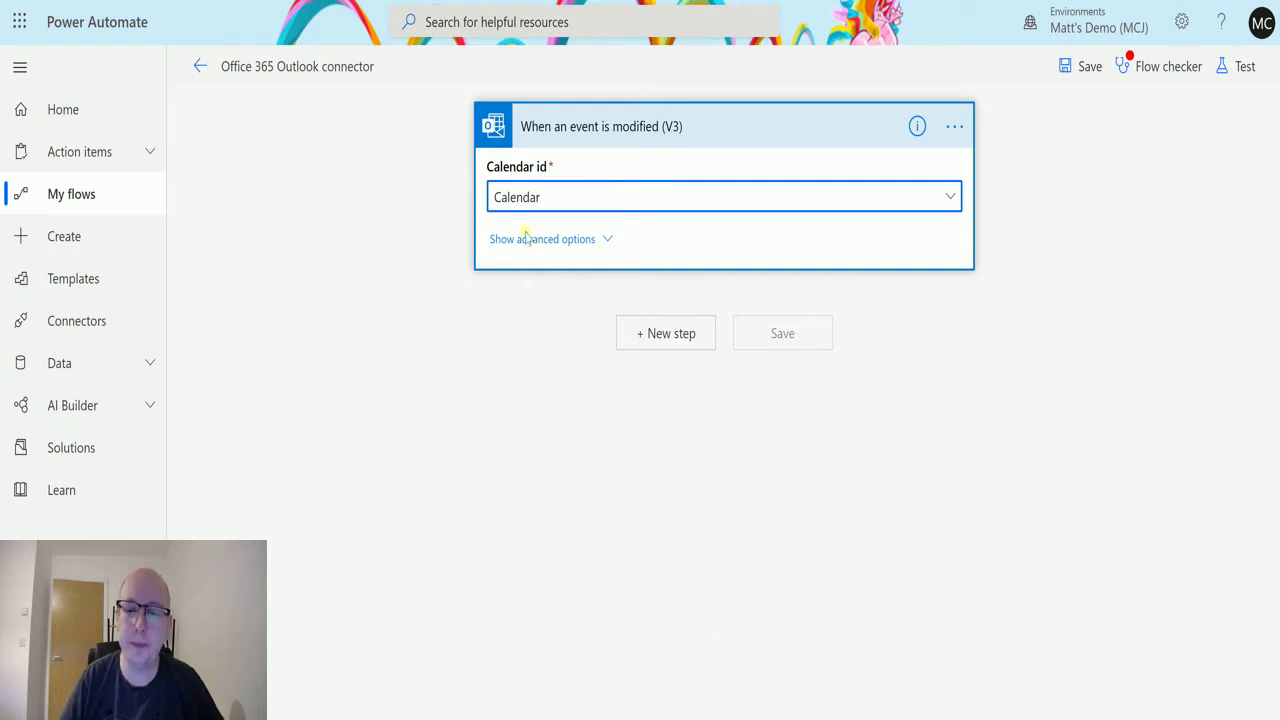
Show the trigger's advanced options: Order By, Top Count and Skip Count
left_click(557, 241)
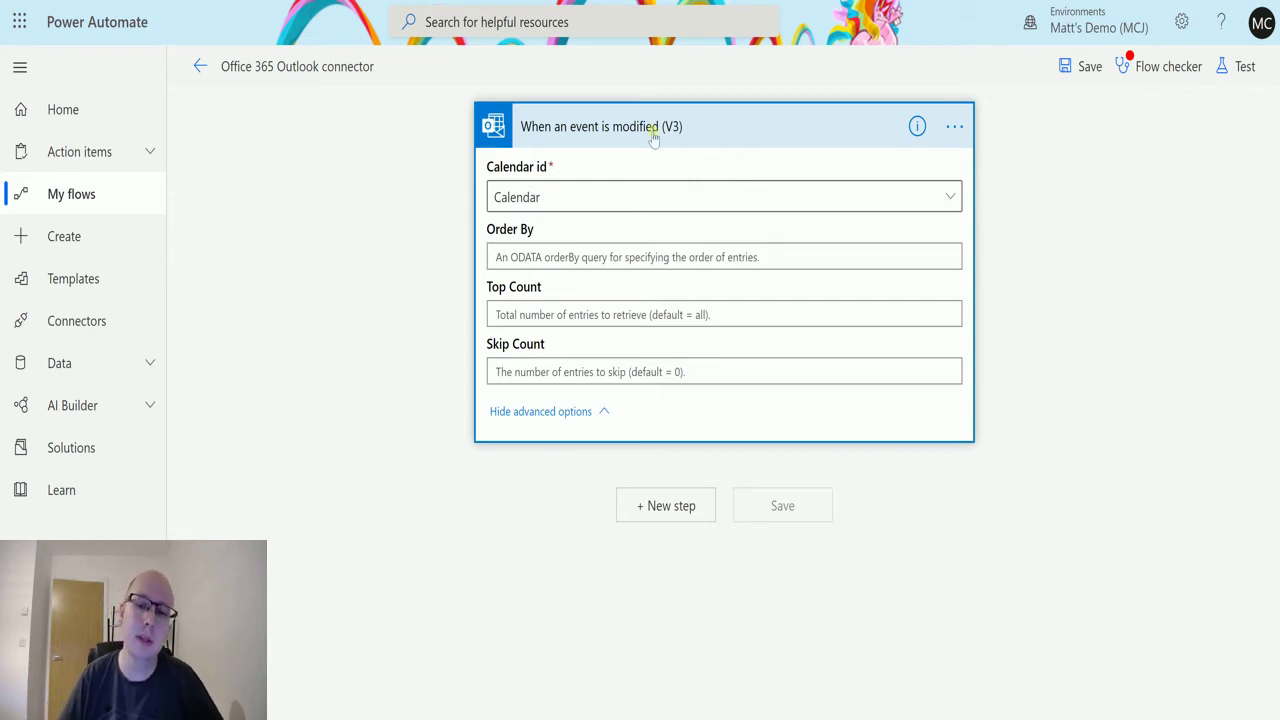
Add a Compose action as a new step after the trigger
left_click(659, 506)
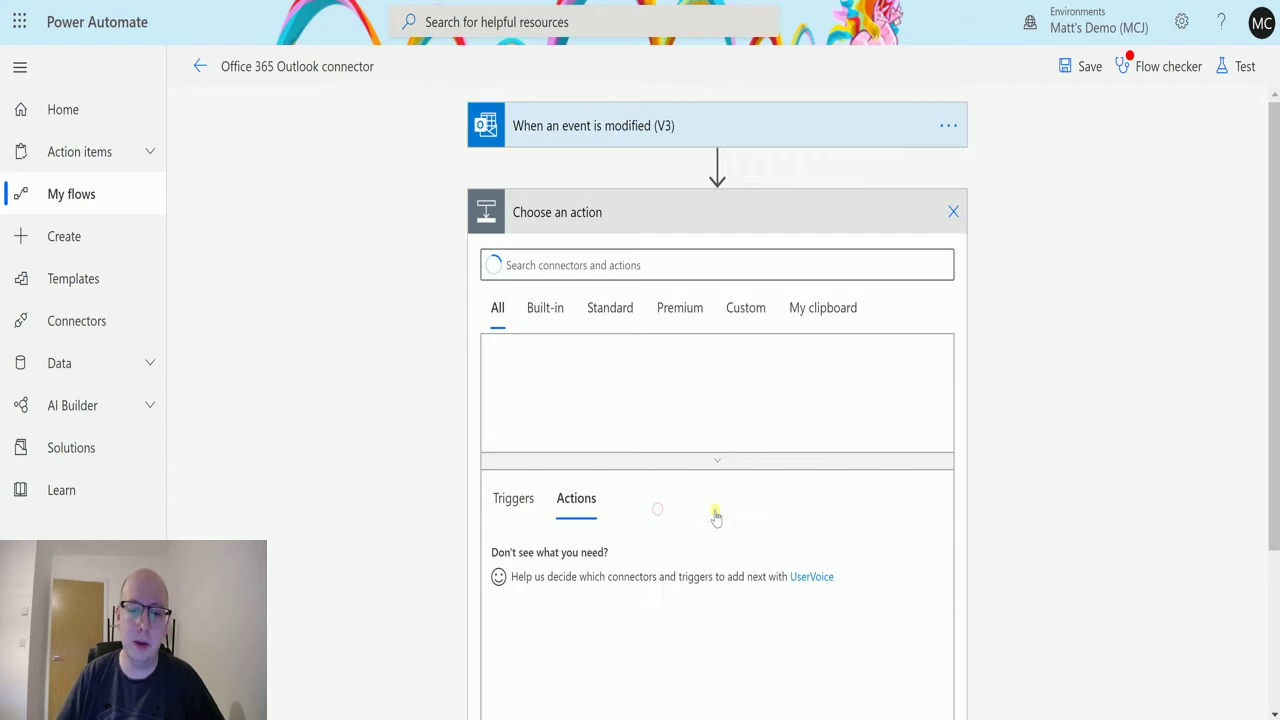
left_click(635, 266)
type("compose")
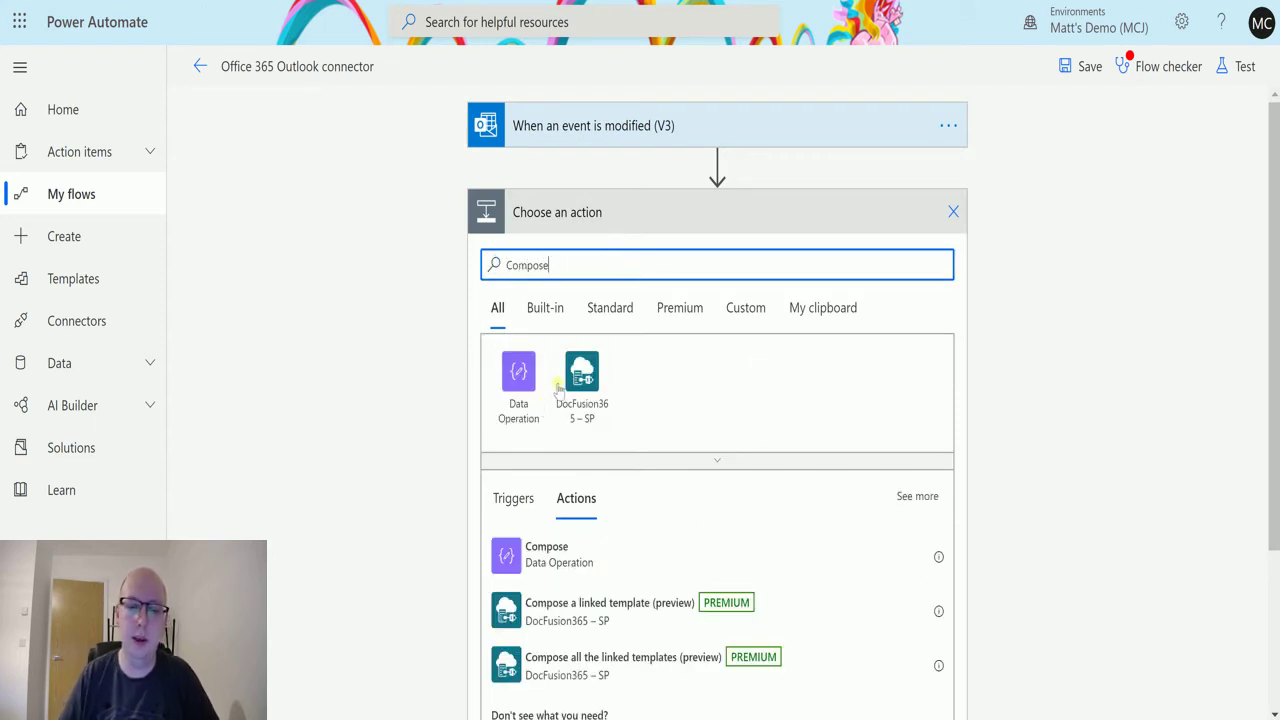
left_click(556, 548)
Fill the Compose Inputs with the event's Subject, Start time and End time
left_click(584, 288)
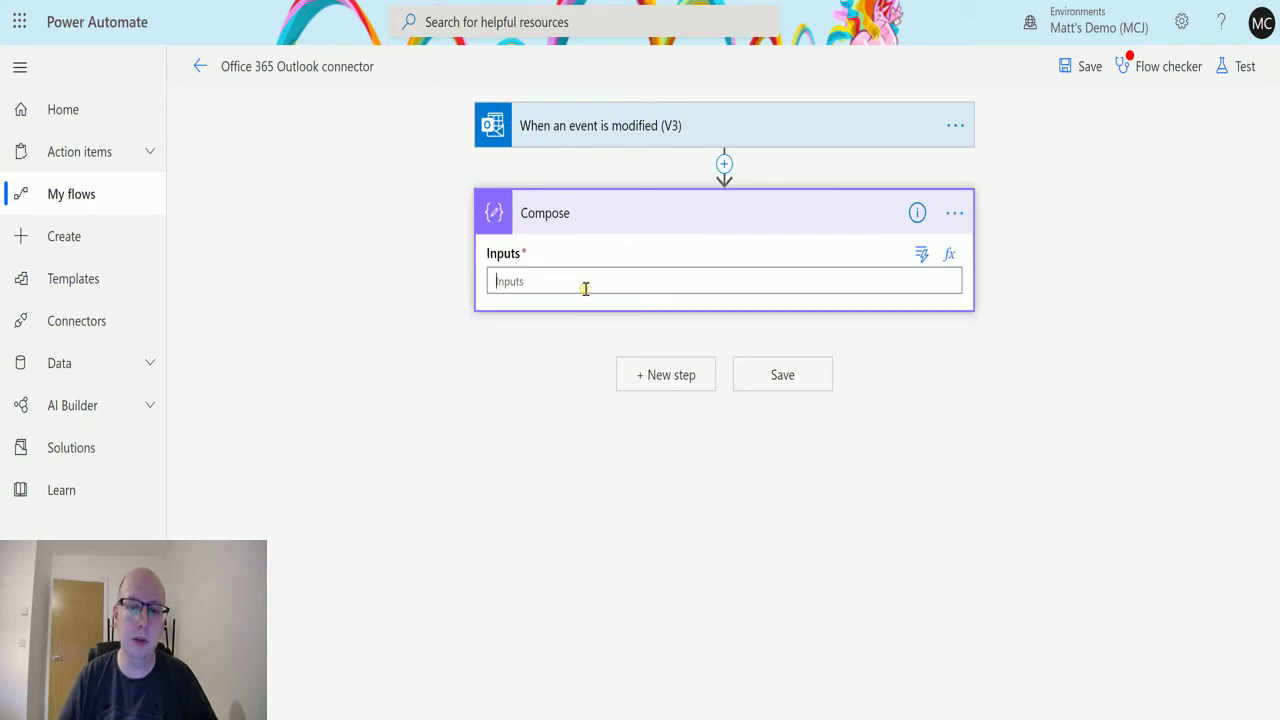
left_click(586, 468)
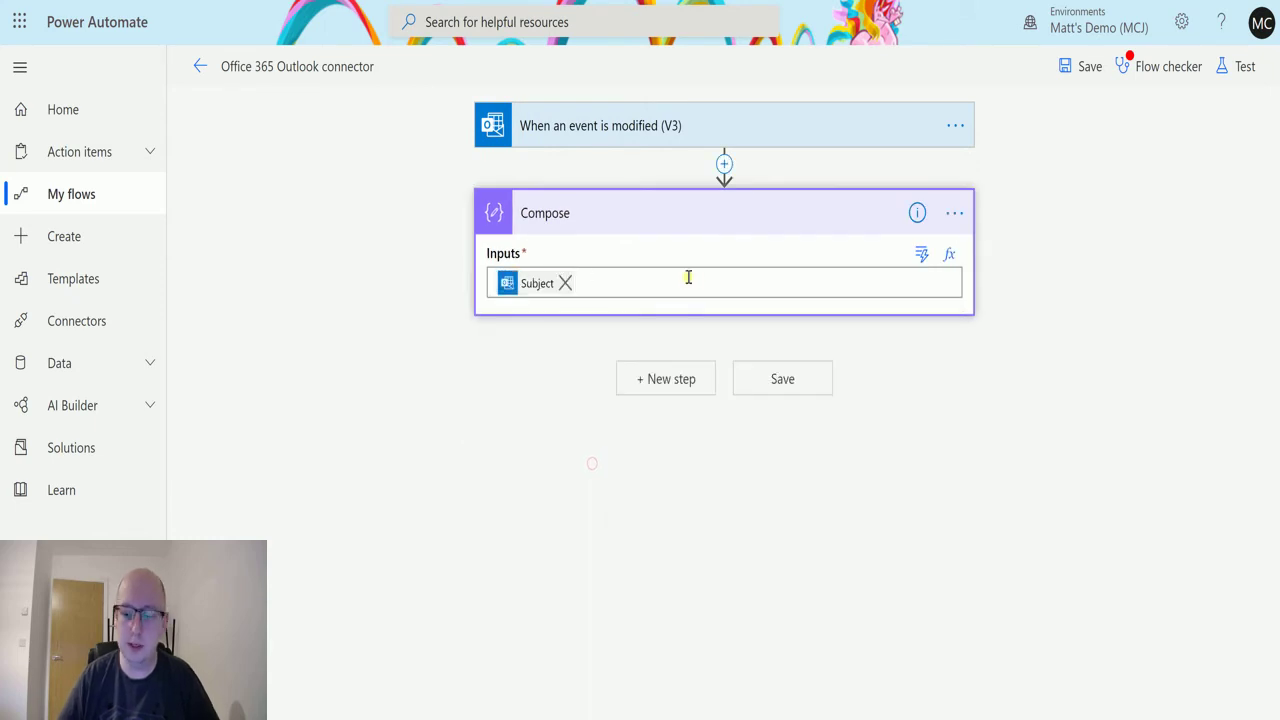
left_click(690, 278)
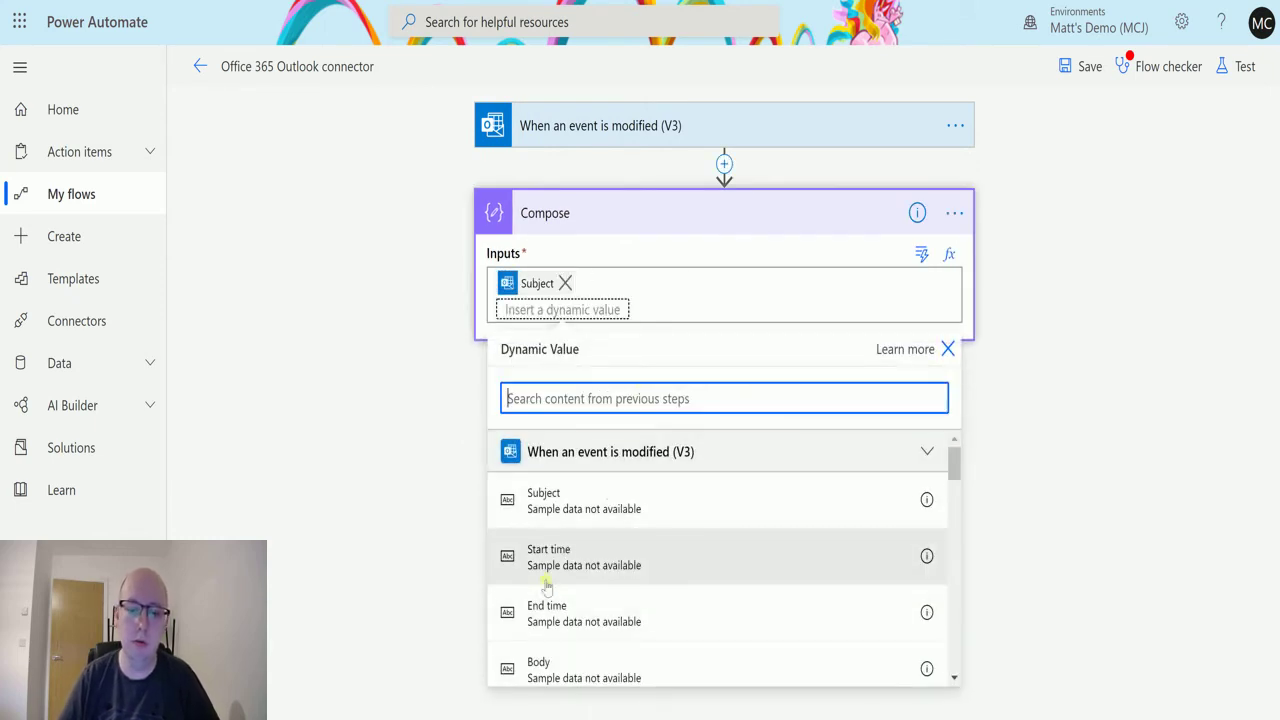
left_click(705, 557)
left_click(719, 300)
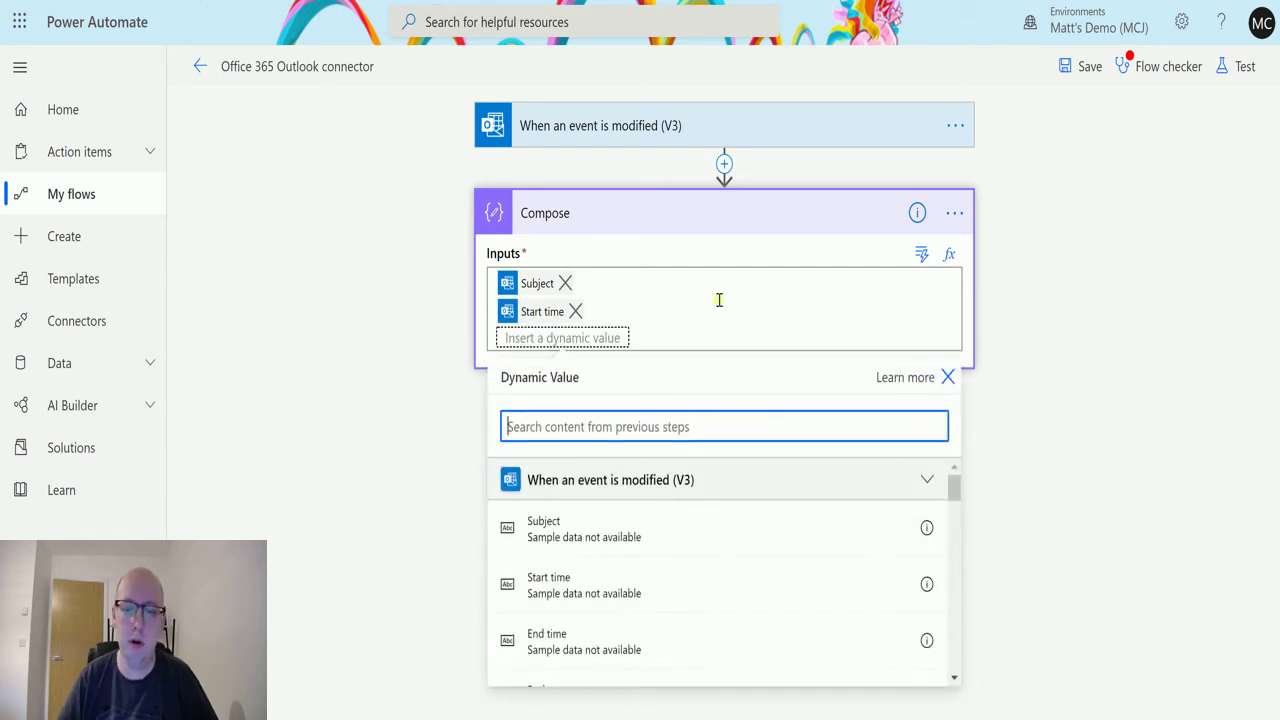
left_click(621, 646)
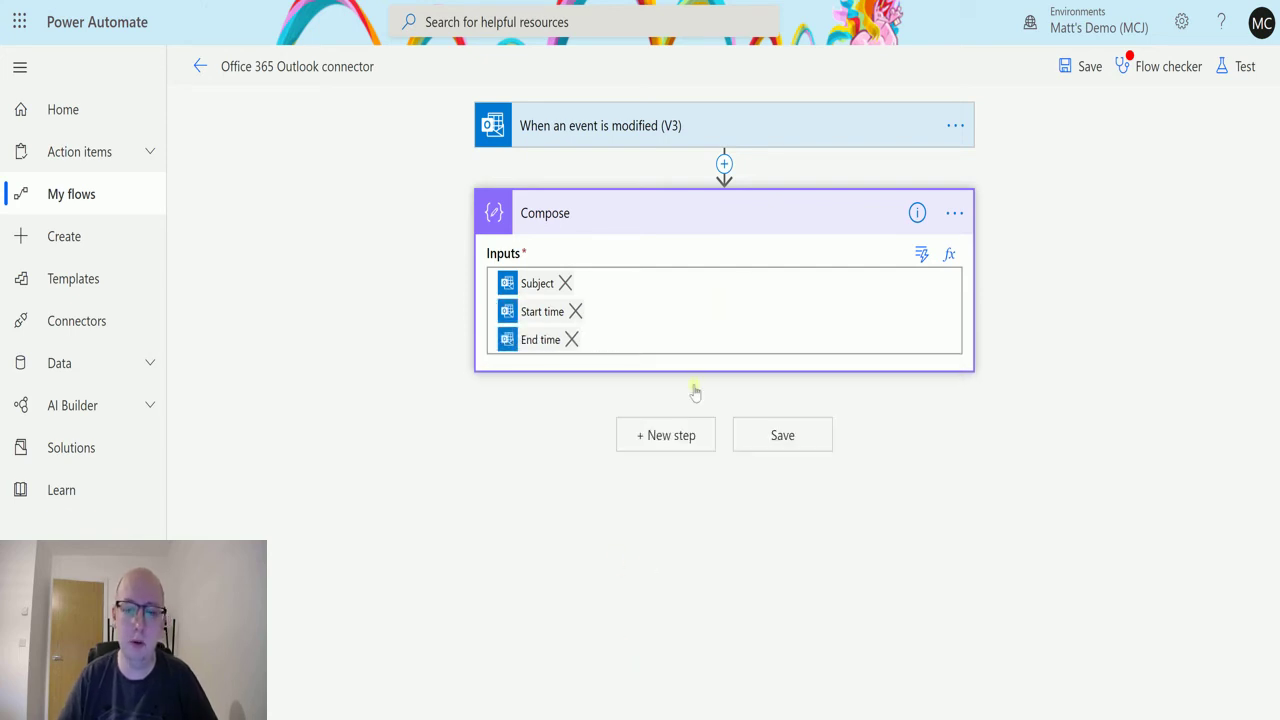
Re-authorize the trigger's invalid Office 365 Outlook connection by signing in with the work account
left_click(1064, 74)
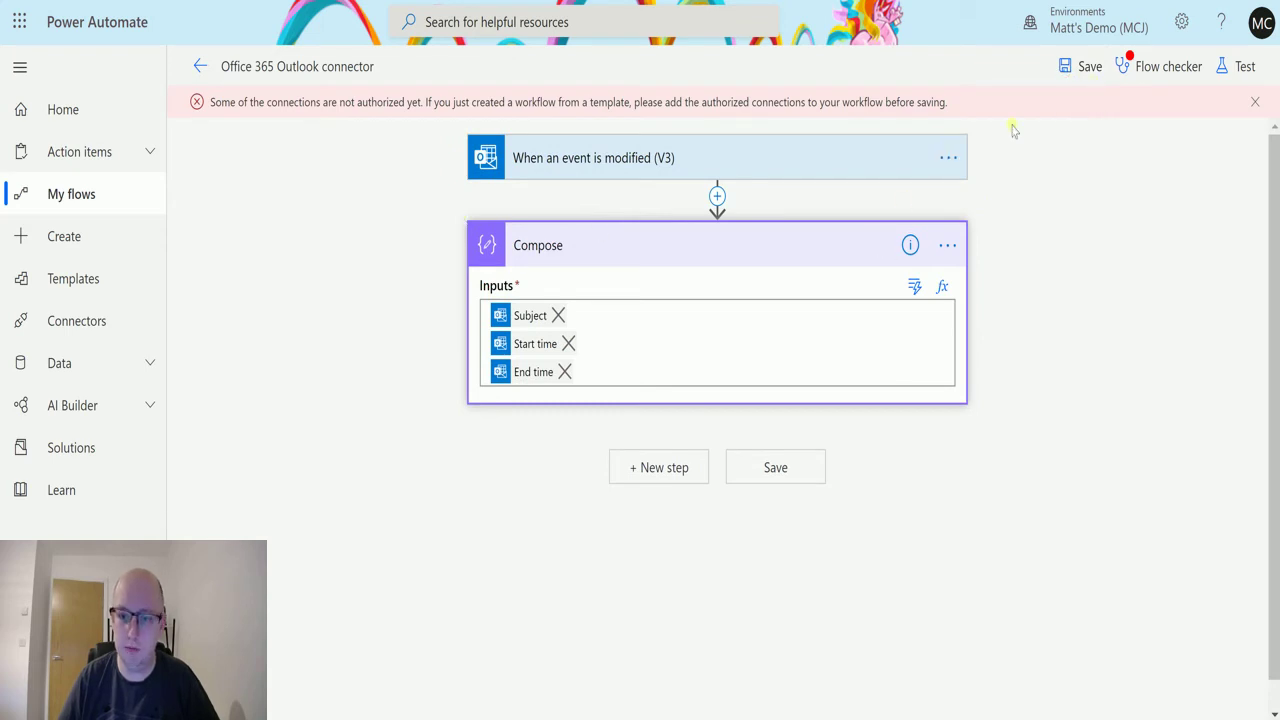
left_click(948, 158)
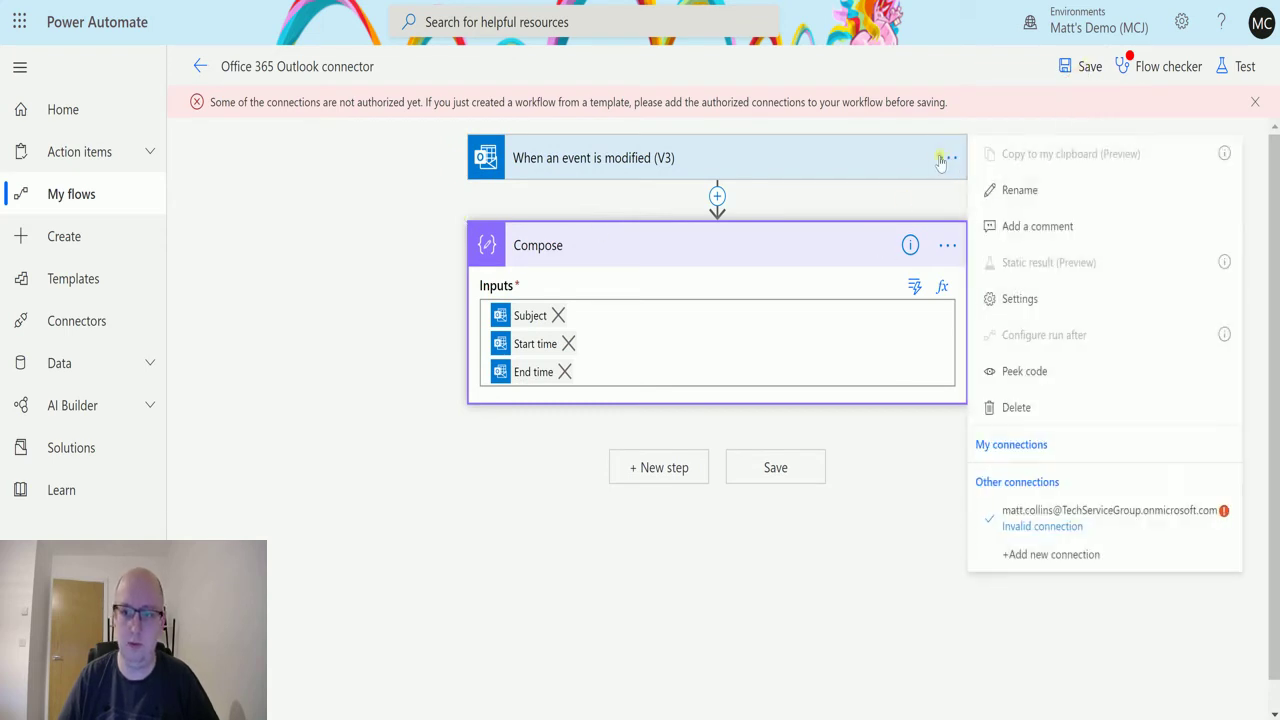
left_click(1053, 531)
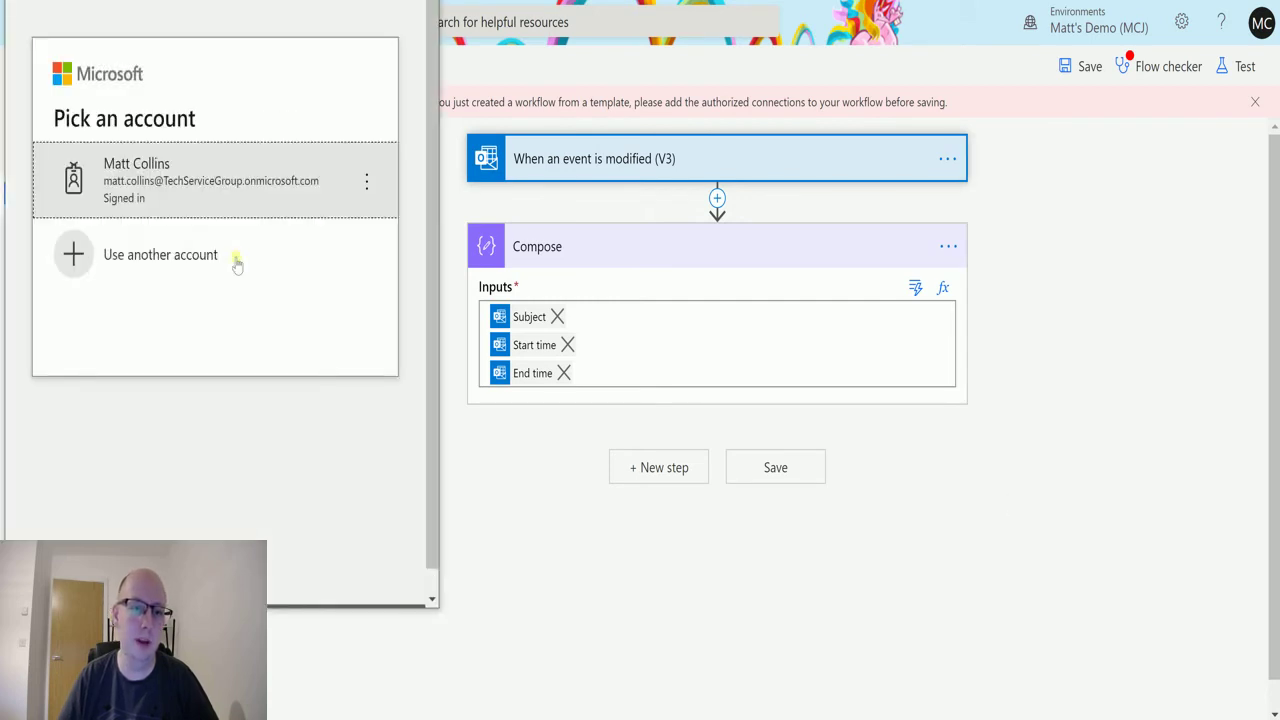
left_click(247, 170)
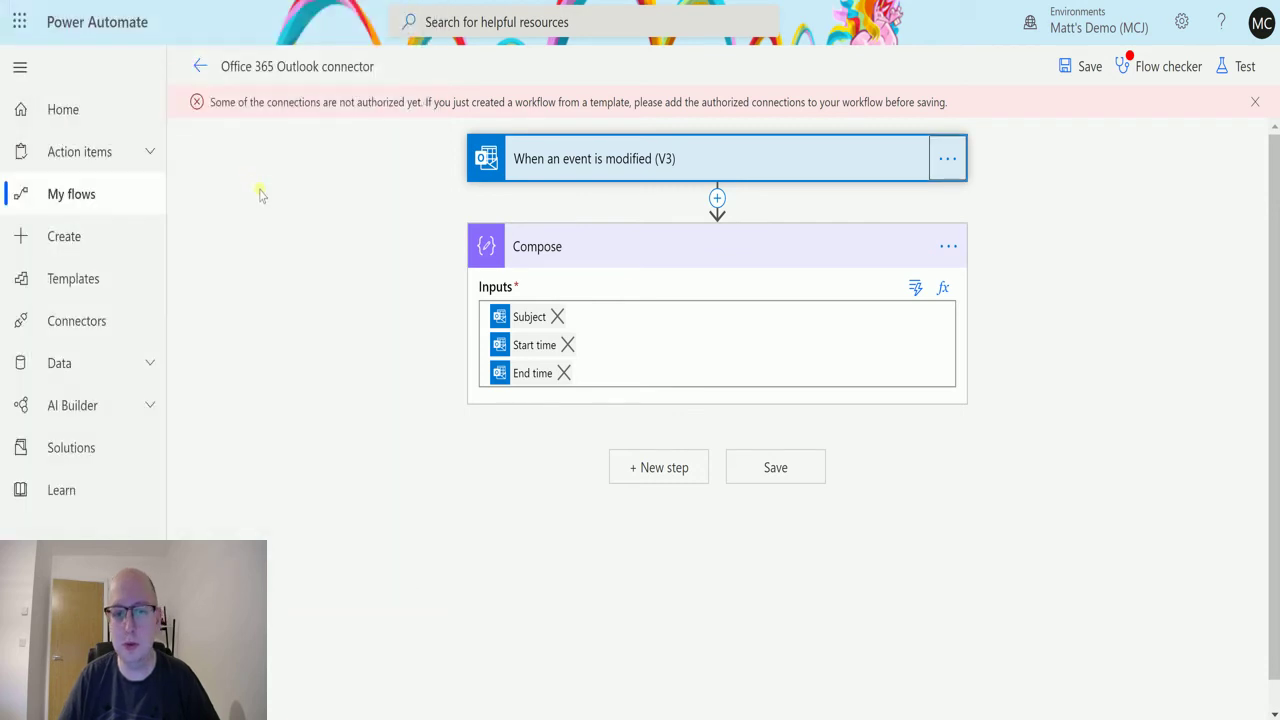
Save the flow and run a manual test that waits for the trigger action
left_click(1090, 70)
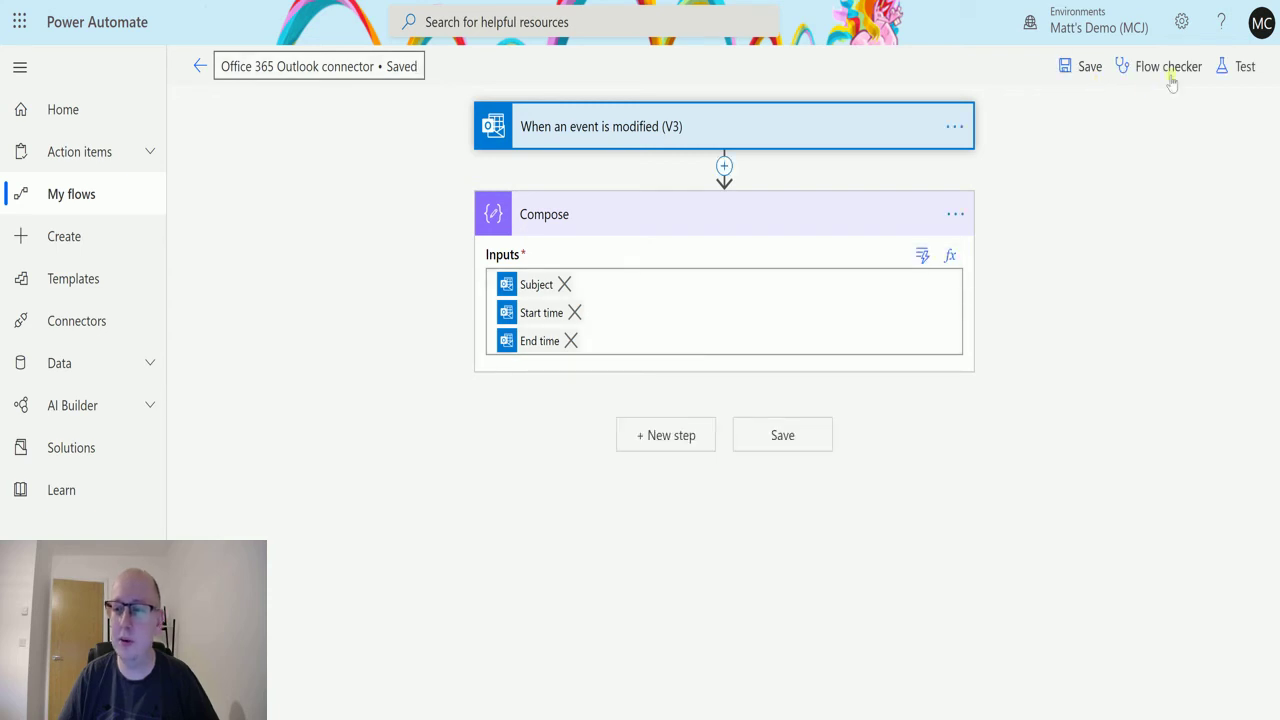
left_click(1240, 68)
left_click(1095, 114)
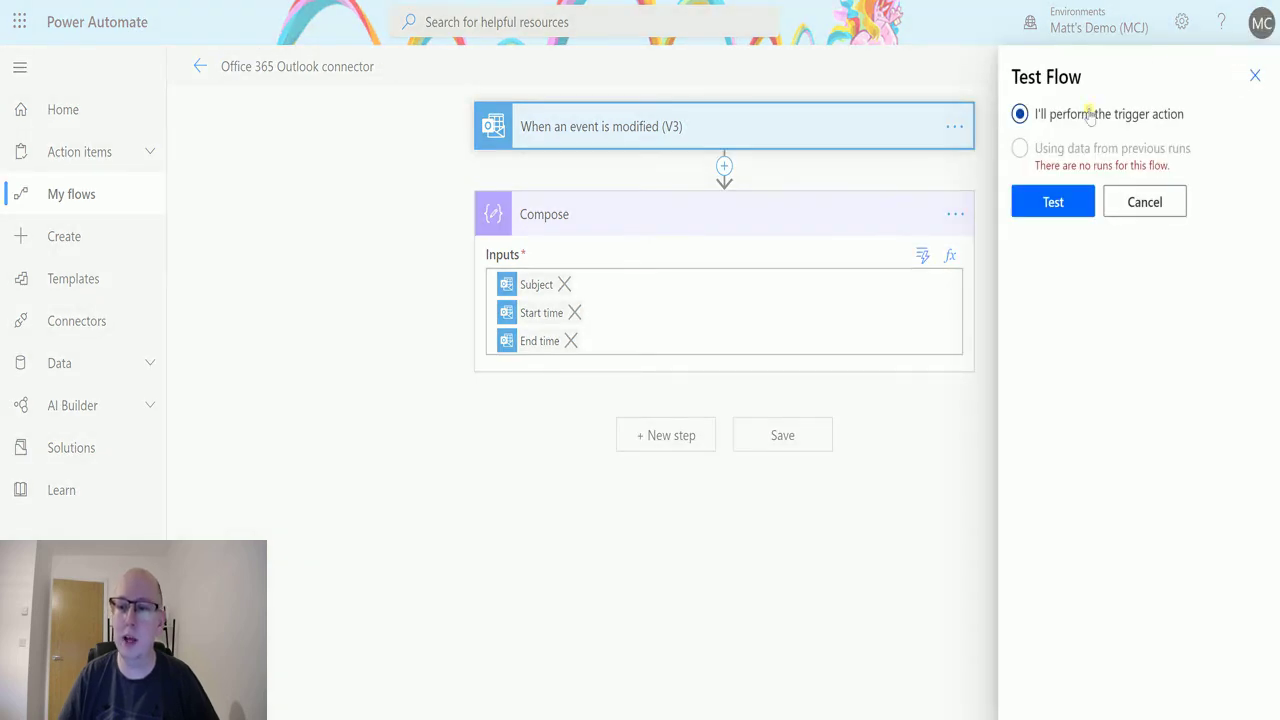
left_click(1080, 203)
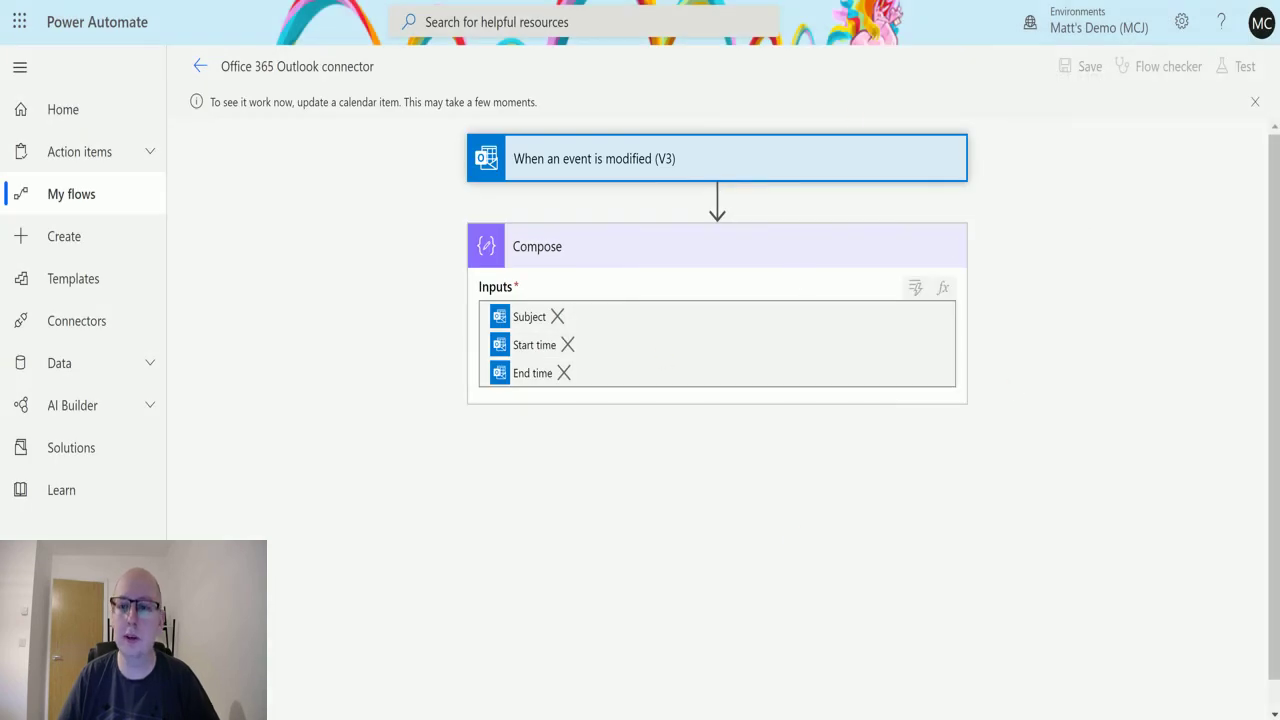
Reschedule New Event 5 on 24 July to start at 10:00 in Outlook and return to the flow
key("alt+Tab")
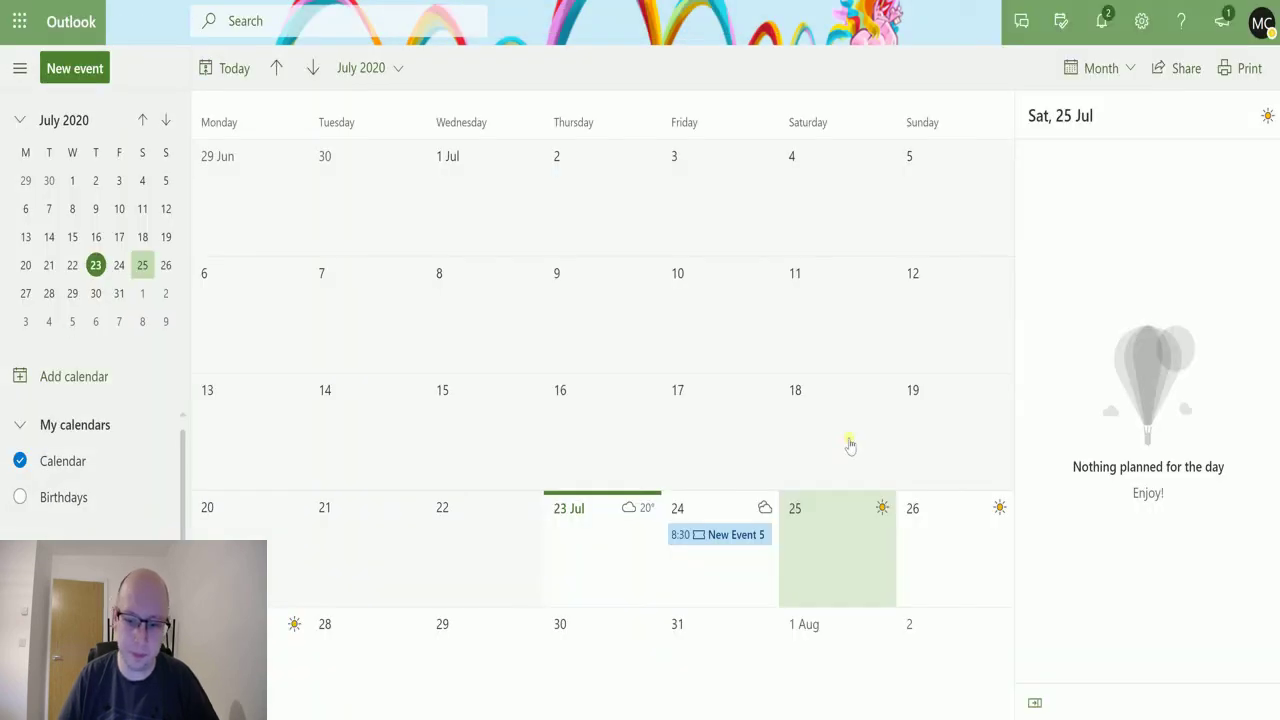
left_click(733, 538)
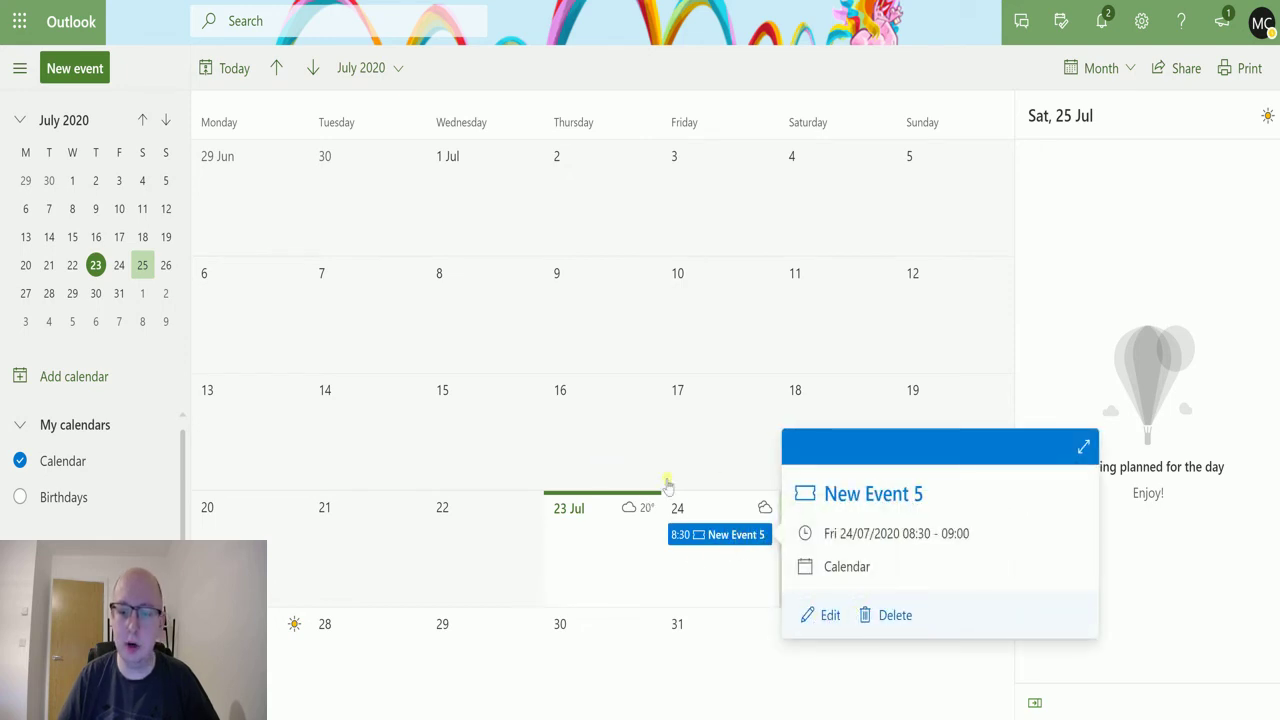
left_click(822, 615)
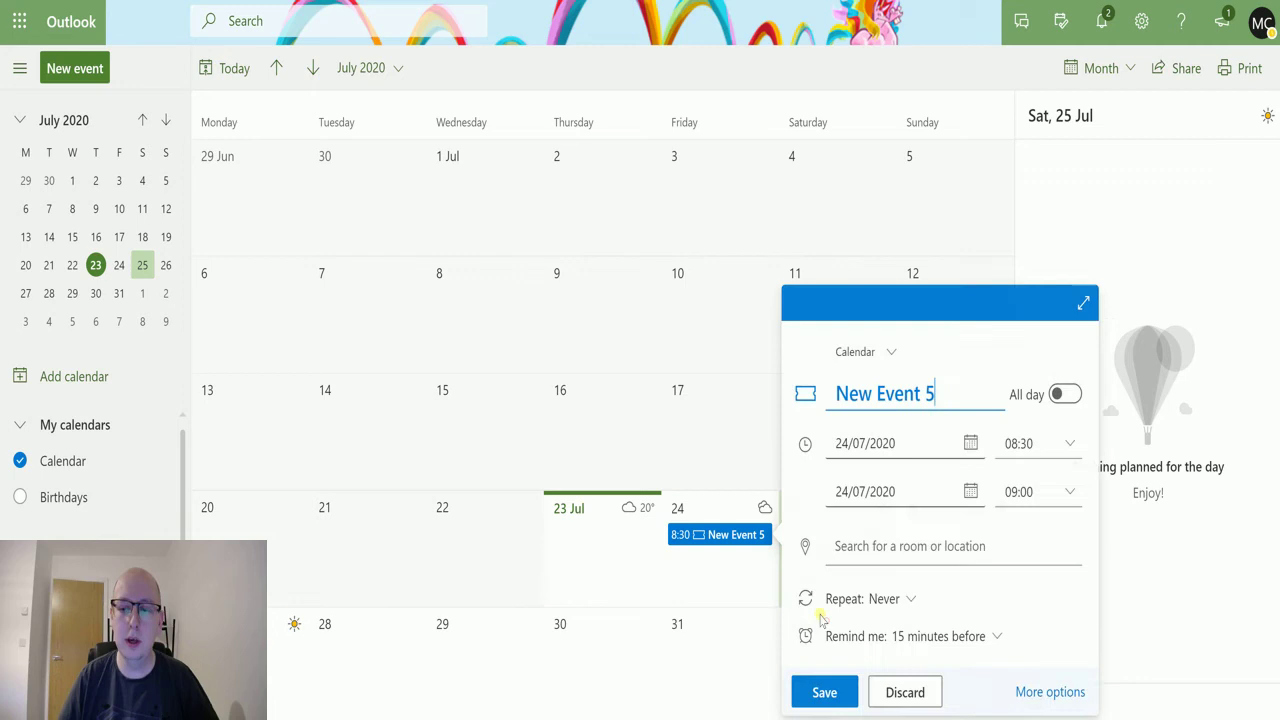
left_click(944, 389)
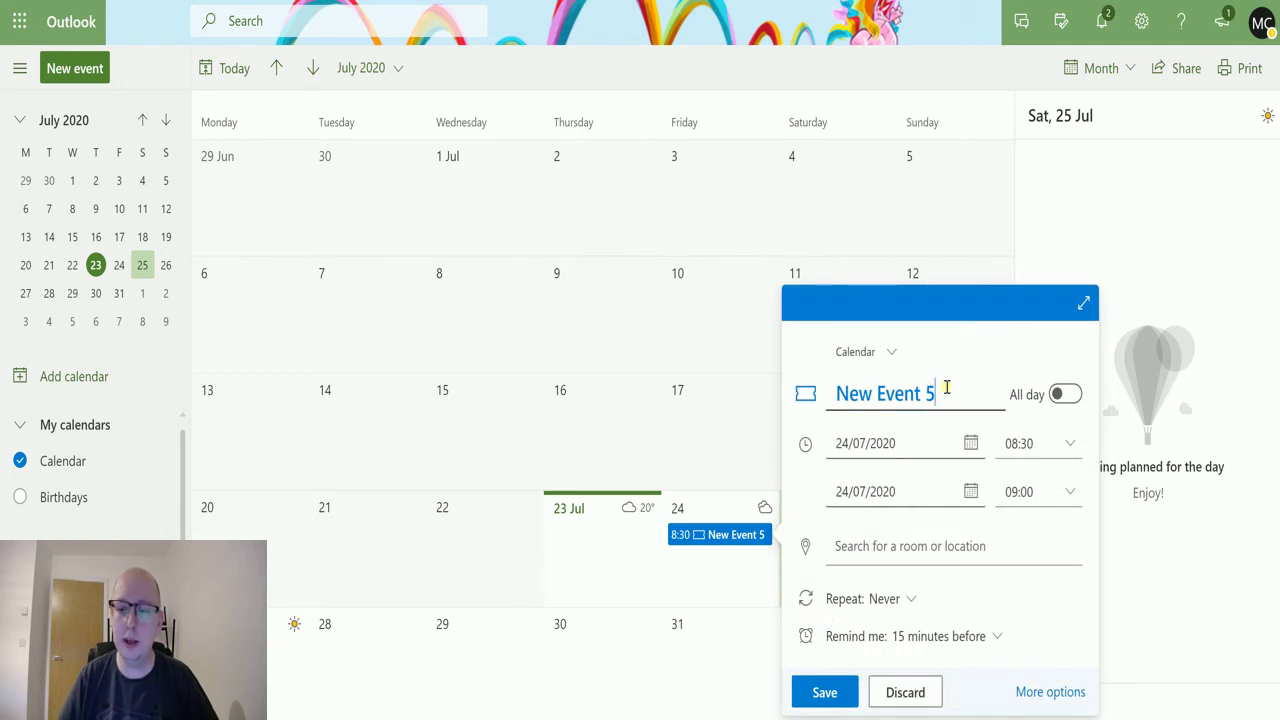
left_click(1066, 445)
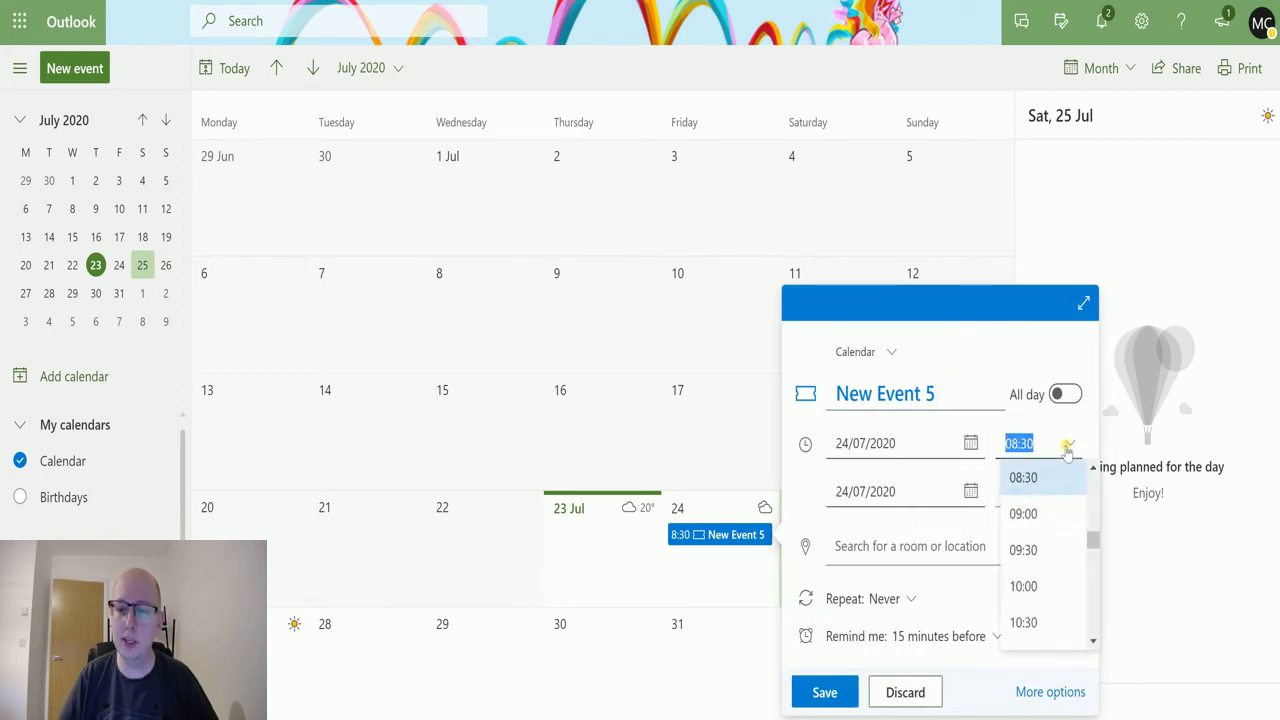
left_click(1041, 596)
left_click(834, 694)
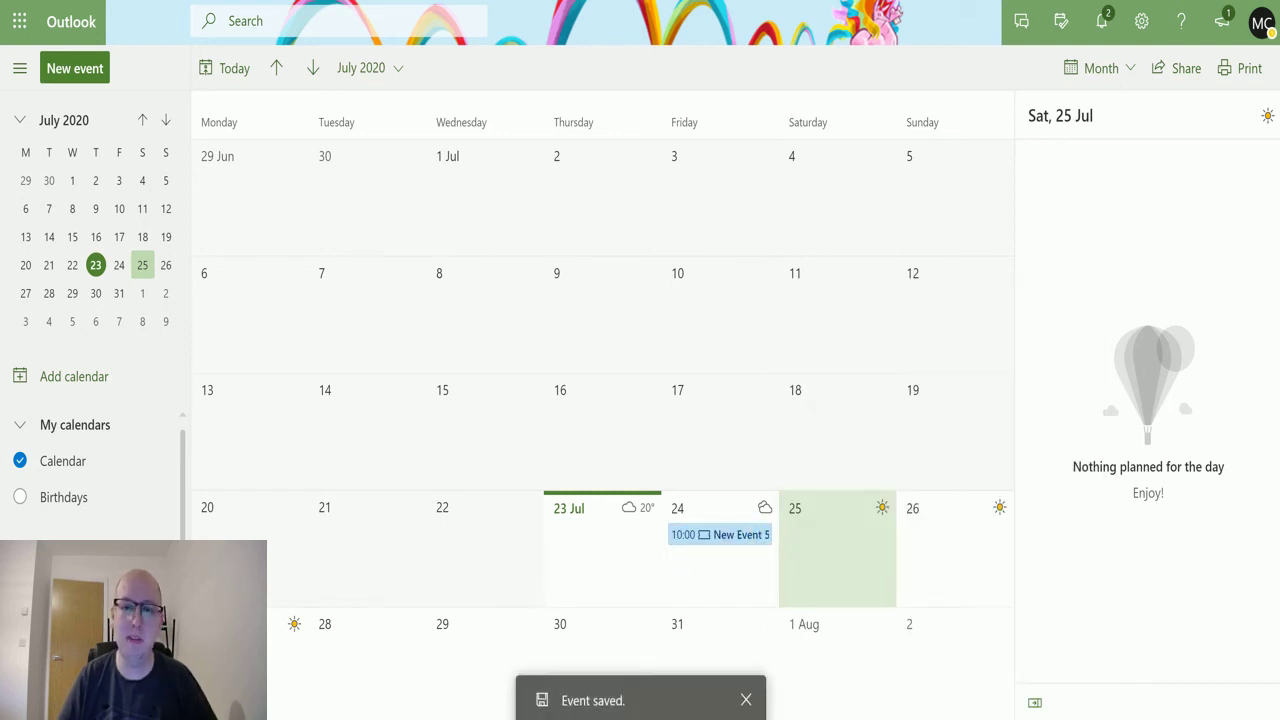
key("alt+Tab")
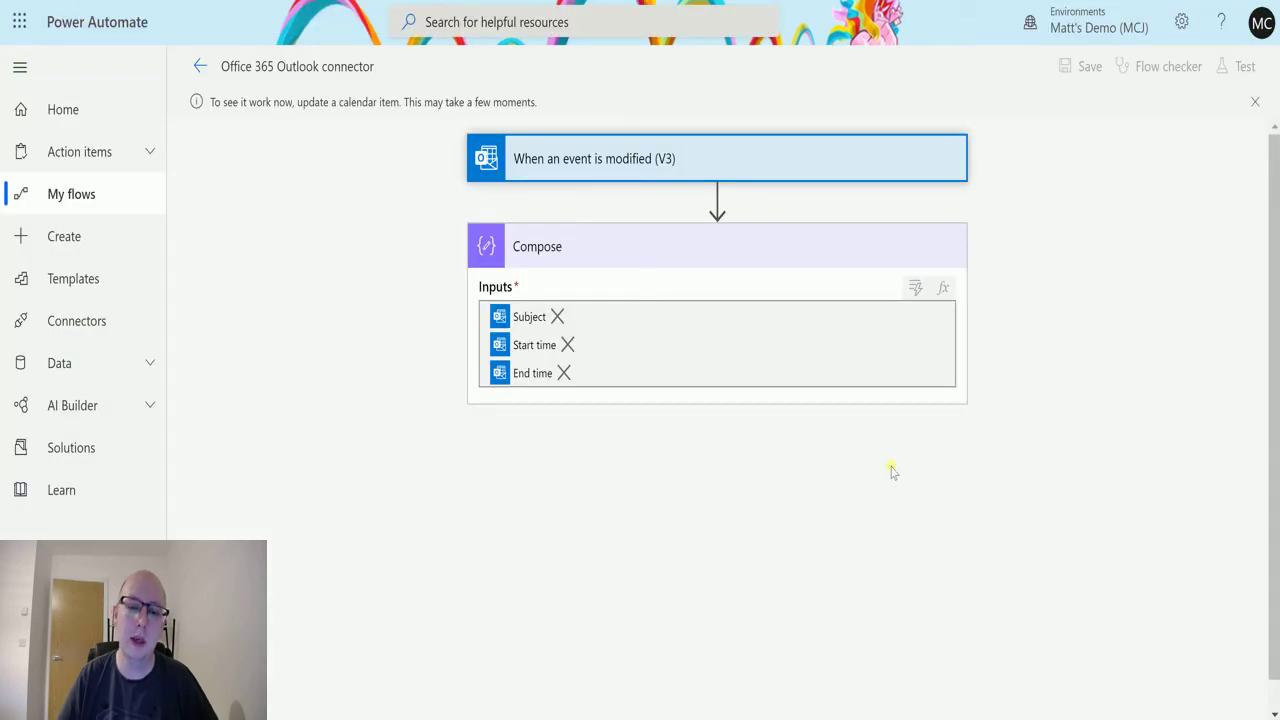